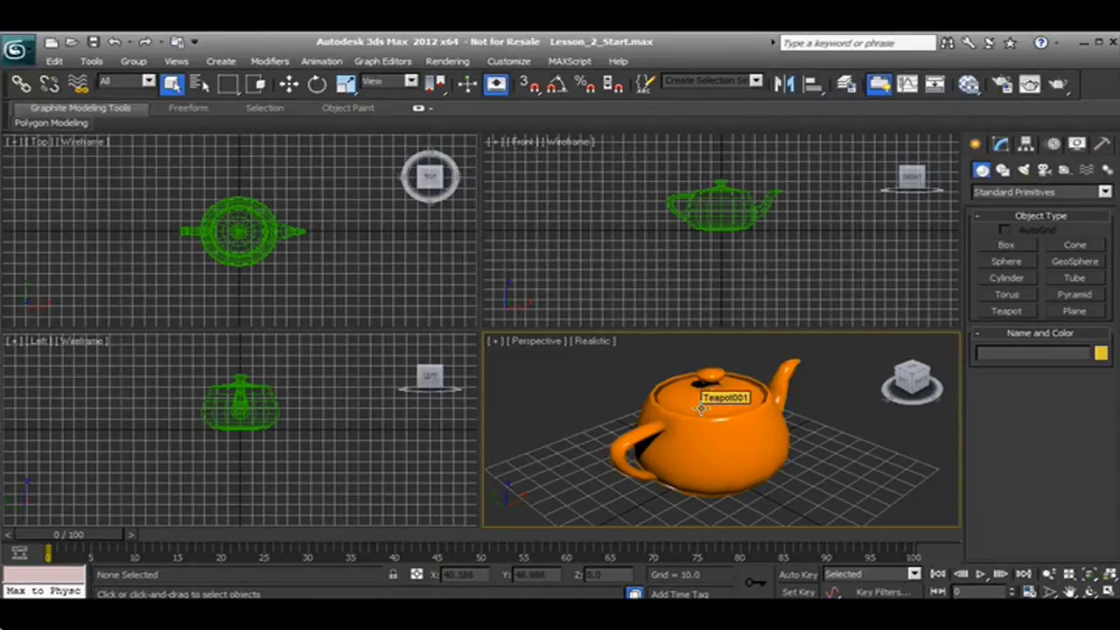
- Pan the teapot view in the Perspective, Front, Top and Left viewports, finishing with the Top viewport active
middle_click_drag(701, 408, 724, 413)
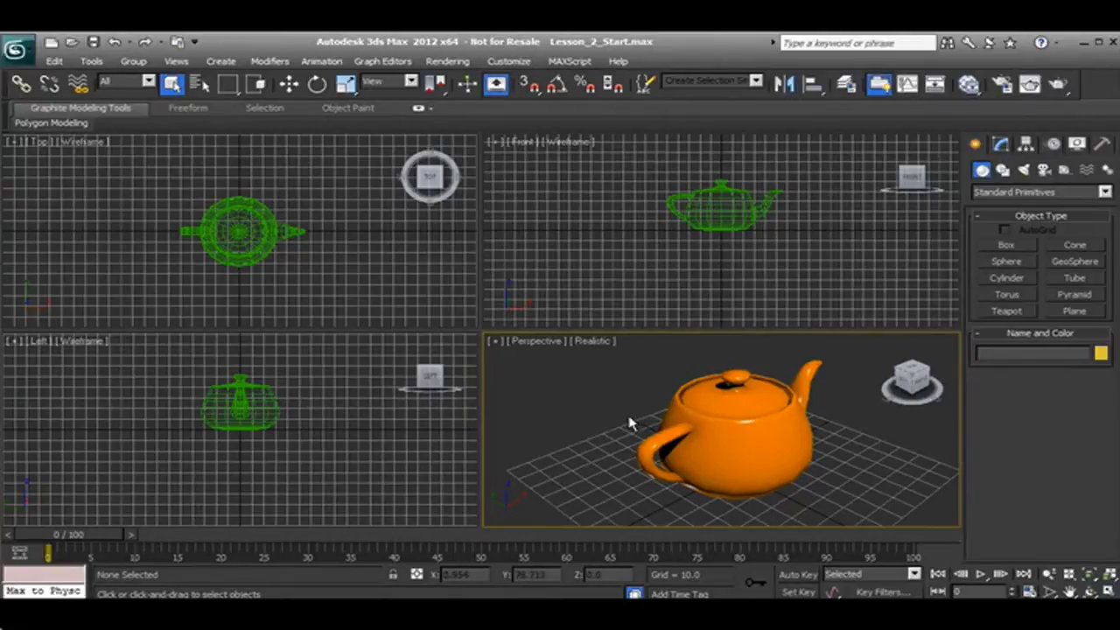
mouse_move(657, 237)
middle_mouse_down()
mouse_move(798, 242)
mouse_move(742, 315)
mouse_move(587, 238)
mouse_move(565, 253)
mouse_move(732, 299)
mouse_move(677, 227)
mouse_move(672, 245)
middle_mouse_up()
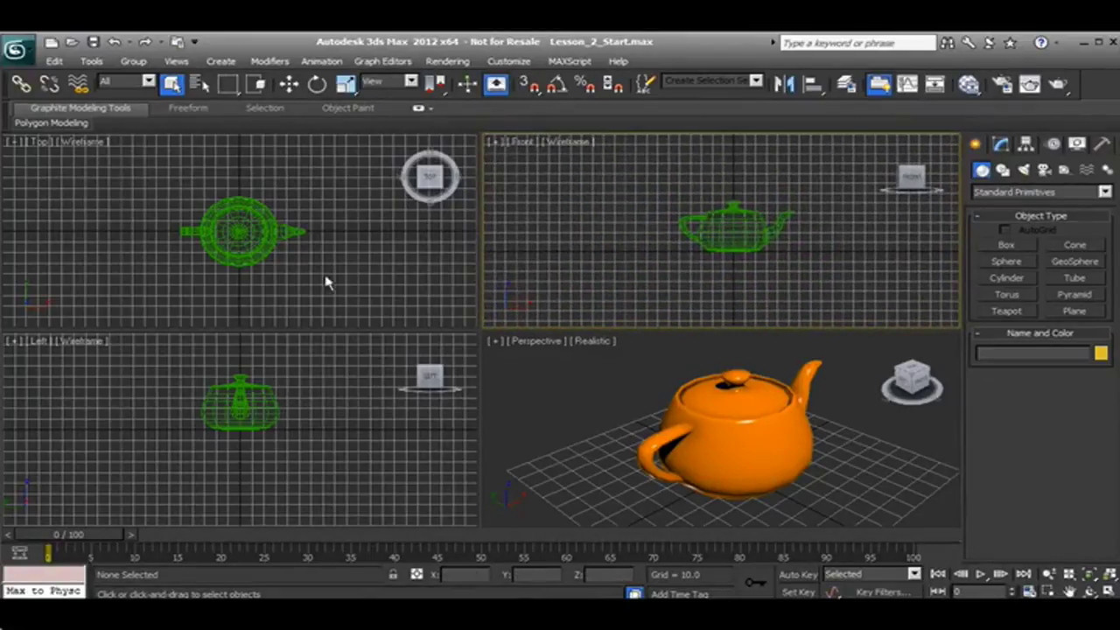
middle_click_drag(263, 237, 234, 217)
middle_click_drag(247, 411, 218, 428)
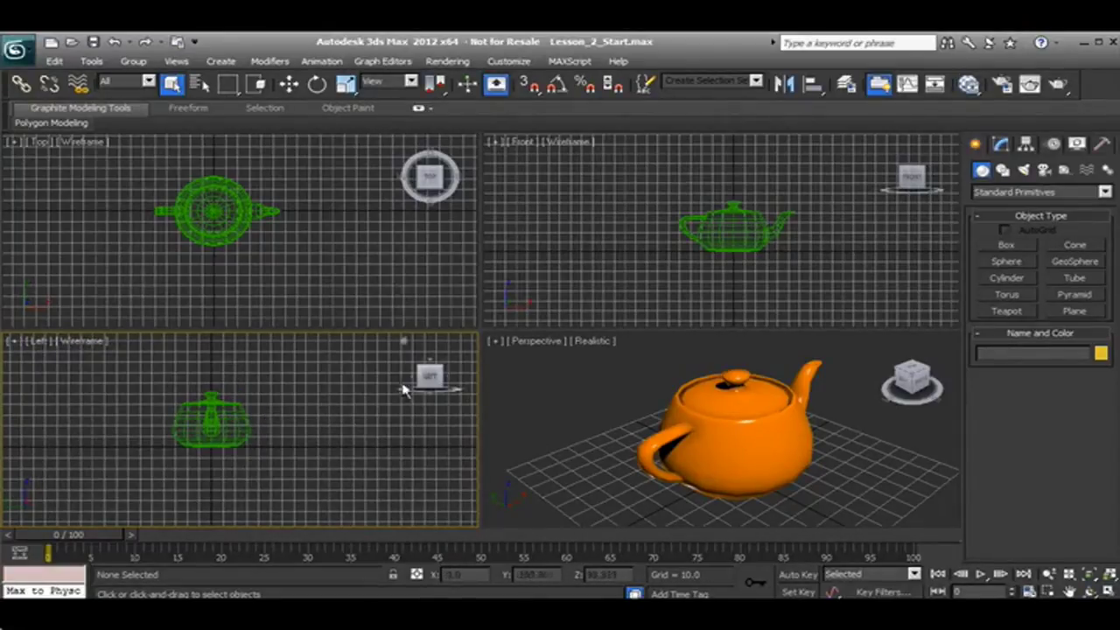
left_click(346, 264)
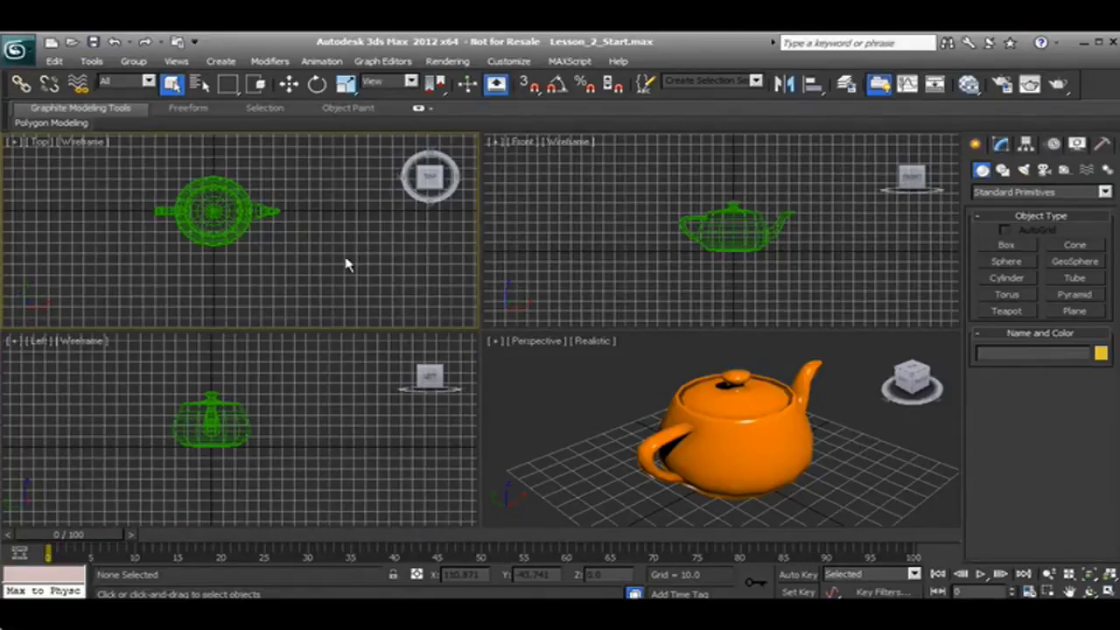
middle_click_drag(345, 259, 348, 268)
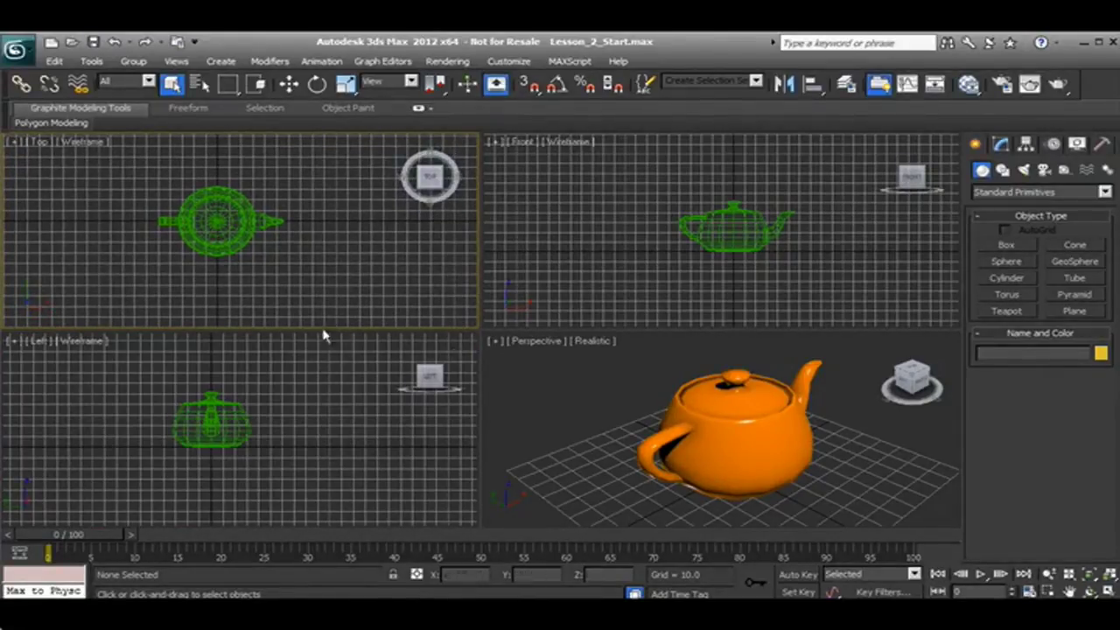
- Activate the Front viewport and the Perspective viewport in turn, and orbit the Perspective view around the teapot
left_click(717, 249)
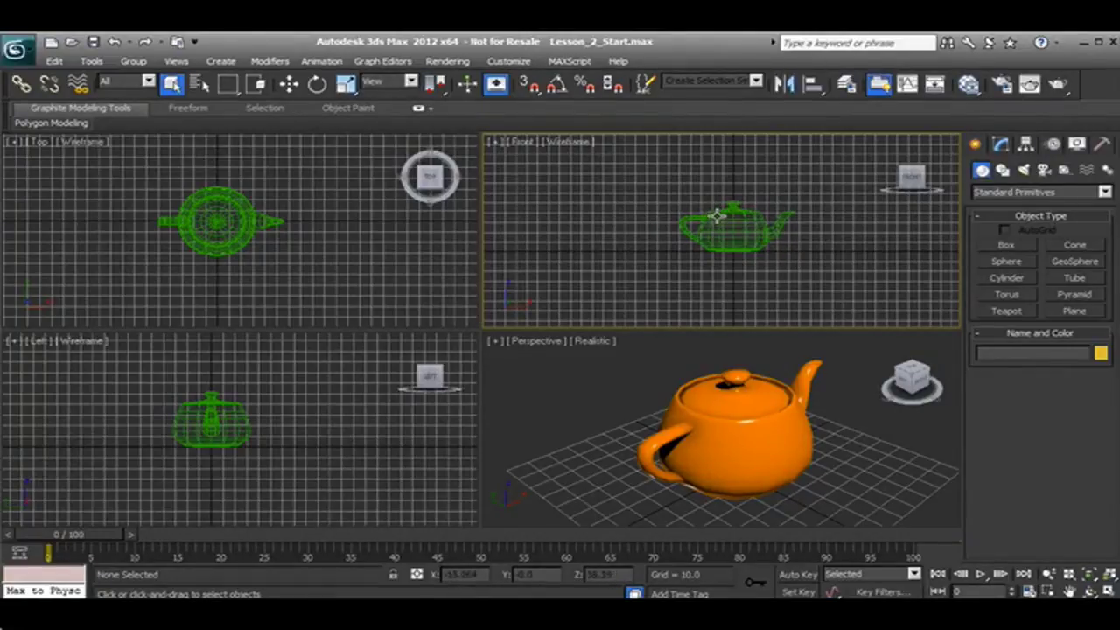
right_click(687, 405)
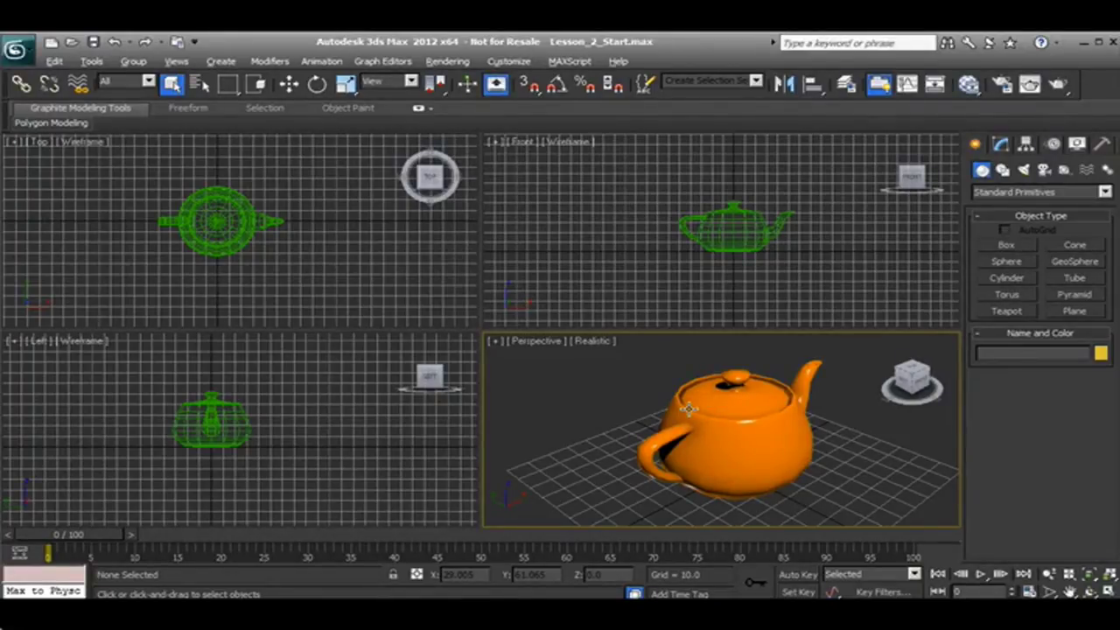
mouse_move(687, 408)
middle_mouse_down("alt")
mouse_move(516, 391)
mouse_move(949, 394)
mouse_move(532, 382)
mouse_move(932, 395)
mouse_move(752, 389)
mouse_move(875, 392)
mouse_move(621, 403)
mouse_move(615, 517)
mouse_move(632, 272)
mouse_move(601, 519)
mouse_move(621, 449)
mouse_move(609, 257)
mouse_move(632, 421)
mouse_move(694, 411)
mouse_move(706, 389)
mouse_move(687, 415)
middle_mouse_up("alt")
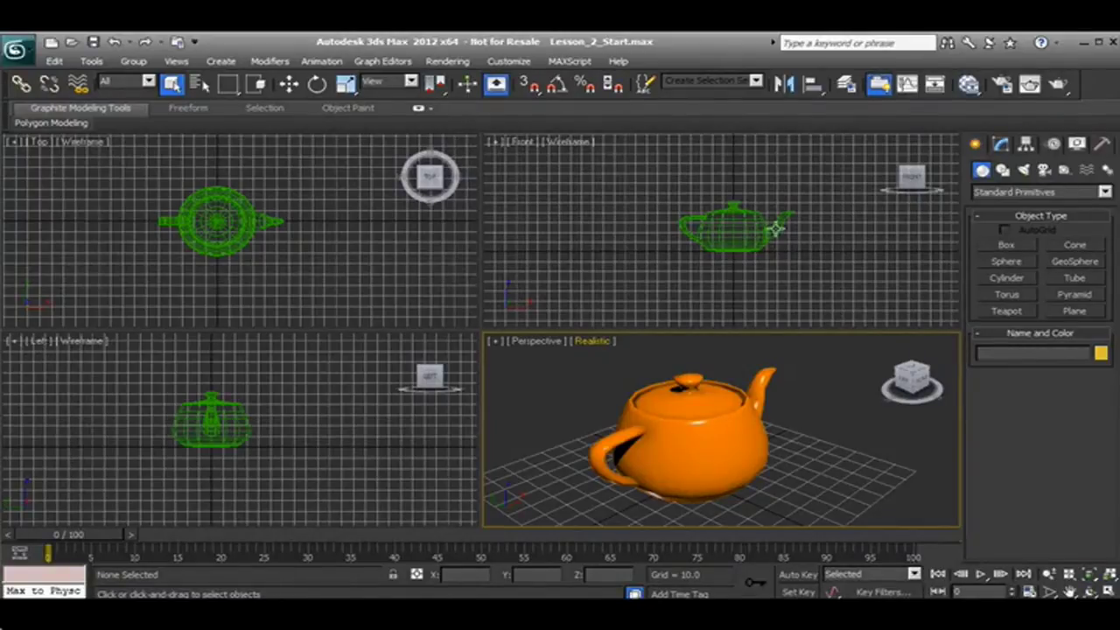
- Orbit the Front viewport into an orthographic view and restore it to the Front view
left_click(731, 224)
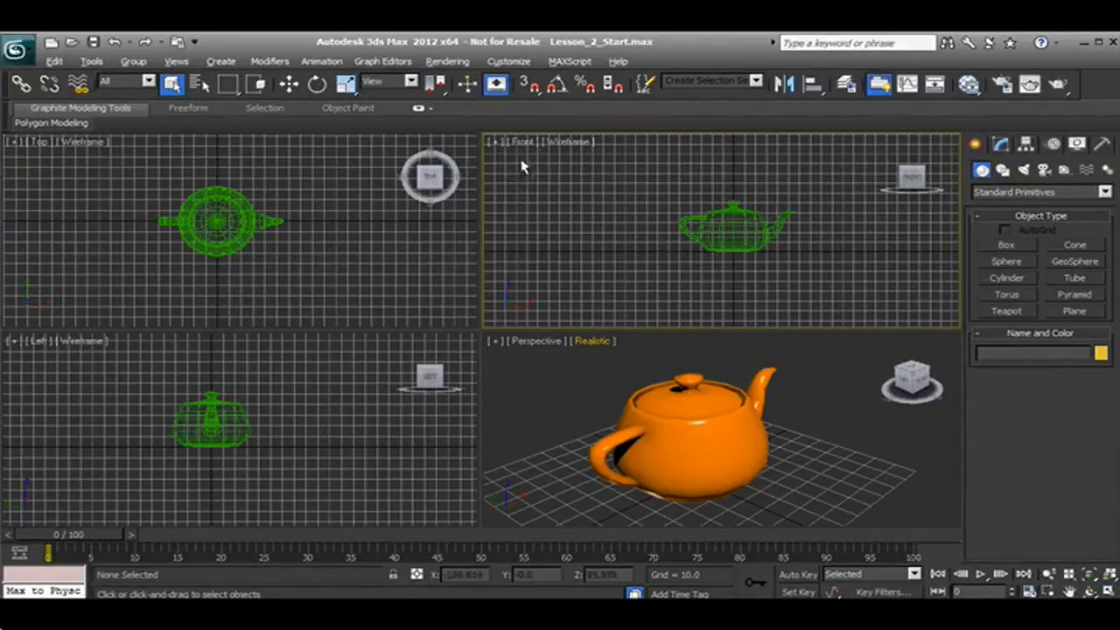
middle_click_drag(774, 224, 643, 232, "alt")
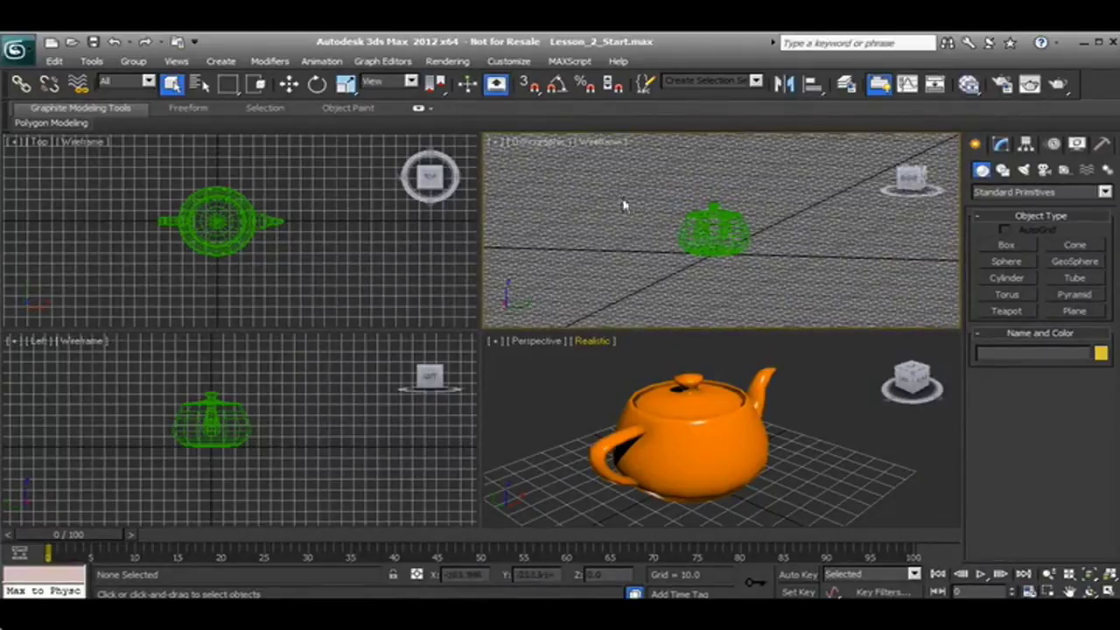
left_click(531, 145)
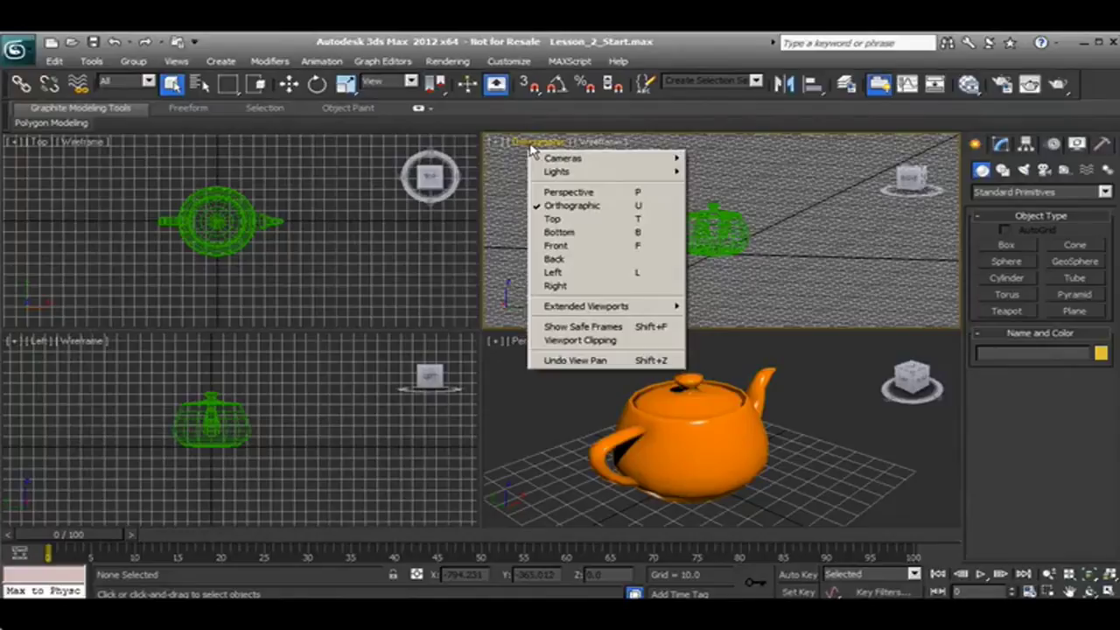
left_click(553, 246)
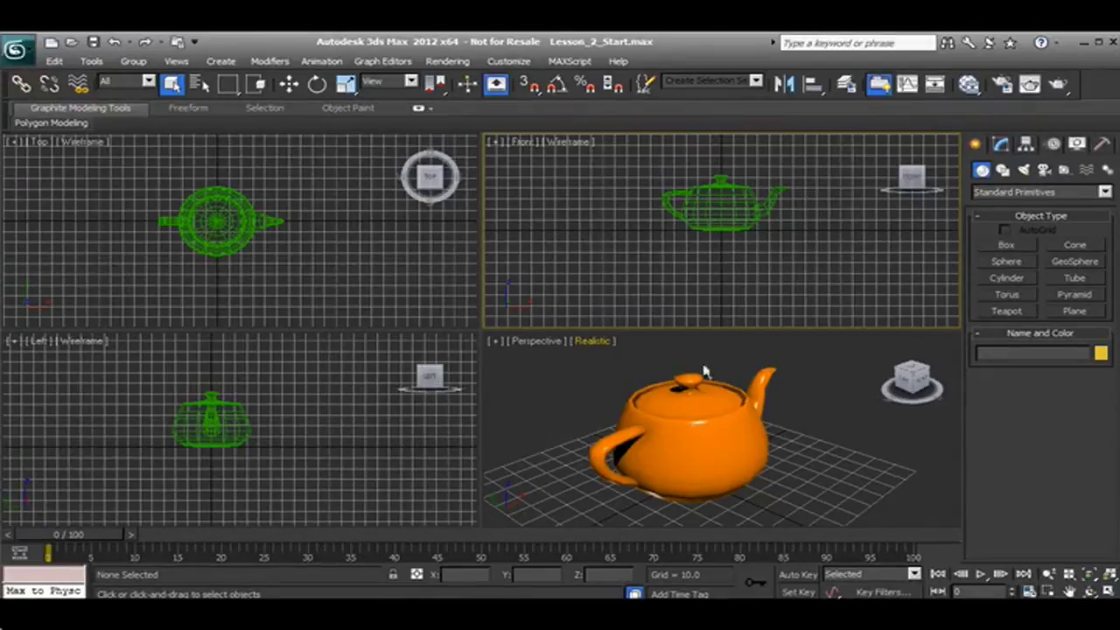
- Examine the teapot in the Perspective viewport by zooming in close, zooming out and panning
right_click(690, 437)
scroll(692, 436, "up", 10)
scroll(692, 436, "down", 10)
scroll(691, 436, "up", 8)
middle_click_drag(664, 423, 707, 420)
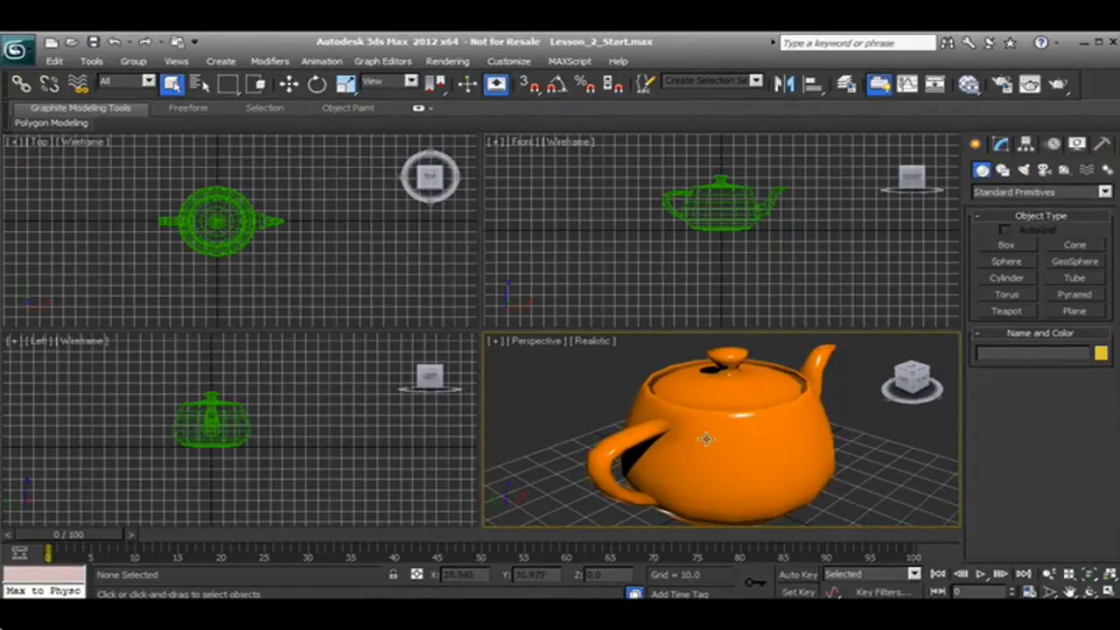
scroll(706, 438, "up", 10)
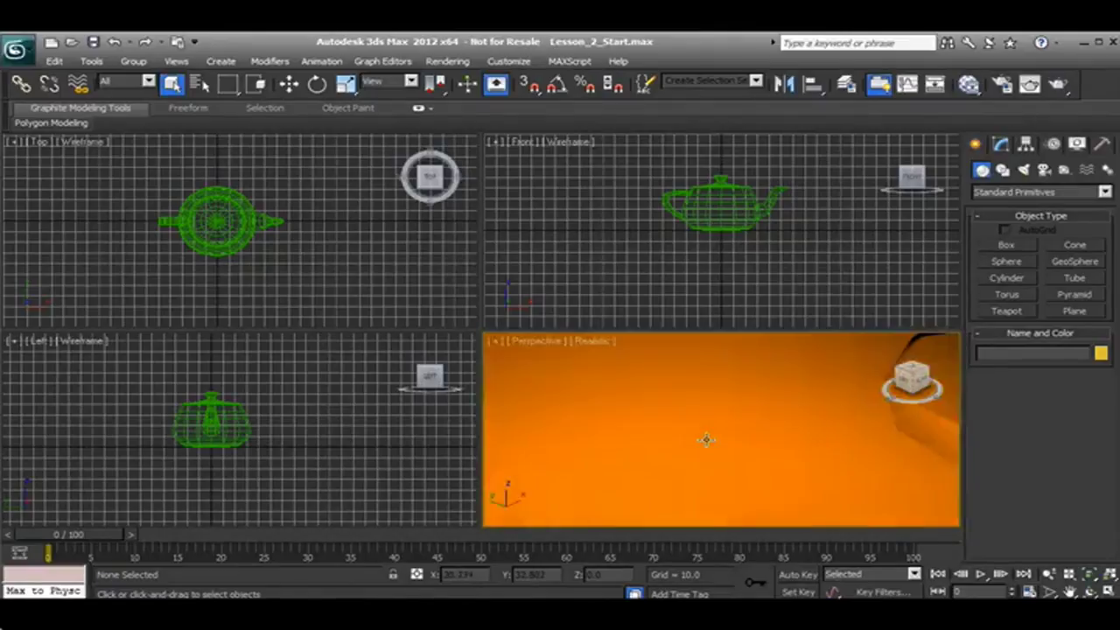
scroll(706, 438, "down", 10)
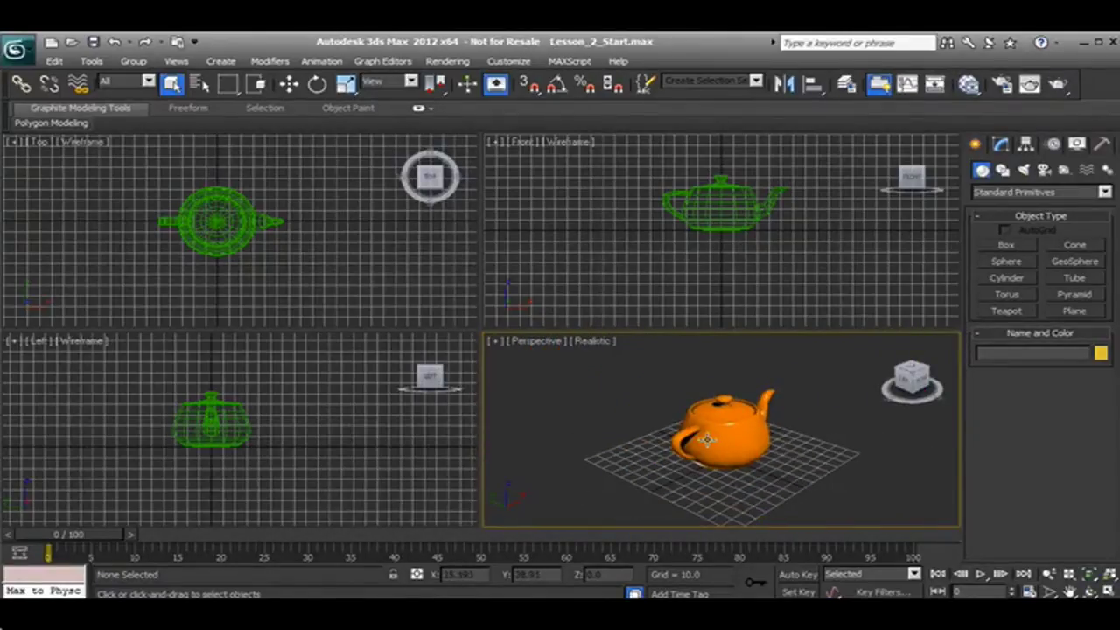
scroll(706, 439, "up", 3)
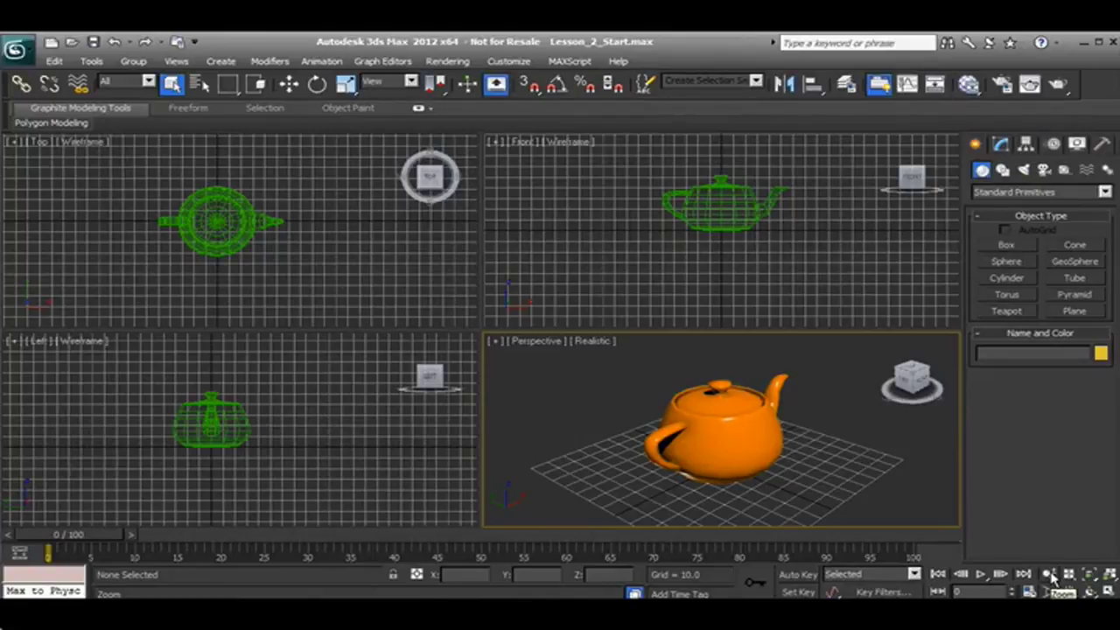
- Zoom the Perspective view with the Zoom tool and reframe the teapot with Zoom Extents
left_click(1050, 573)
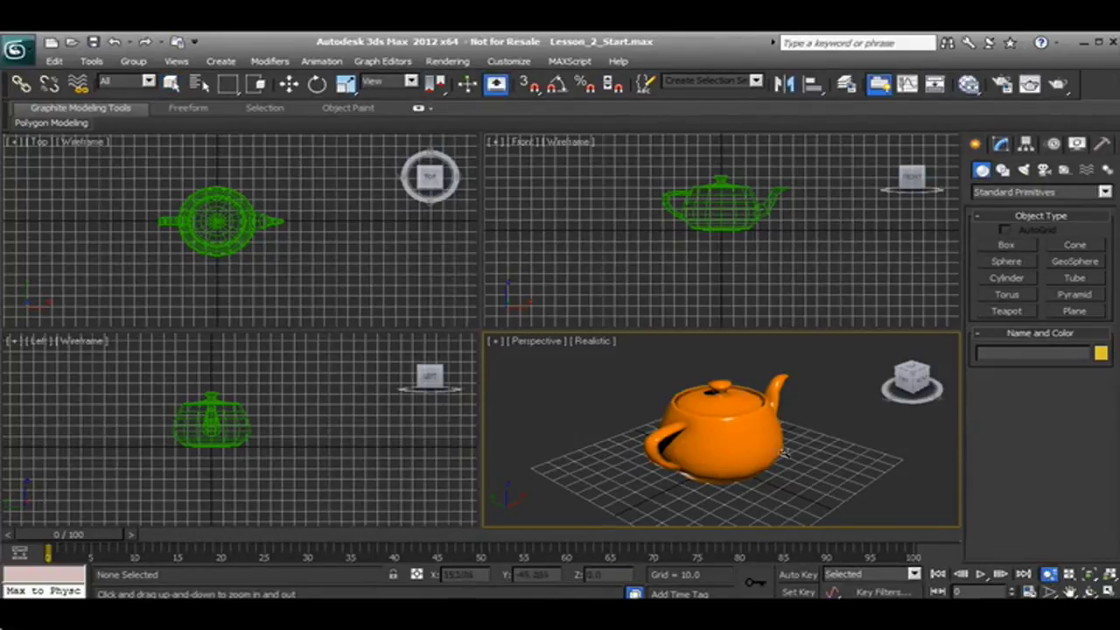
mouse_move(722, 437)
left_mouse_down()
mouse_move(725, 355)
mouse_move(721, 482)
mouse_move(712, 387)
mouse_move(715, 437)
left_mouse_up()
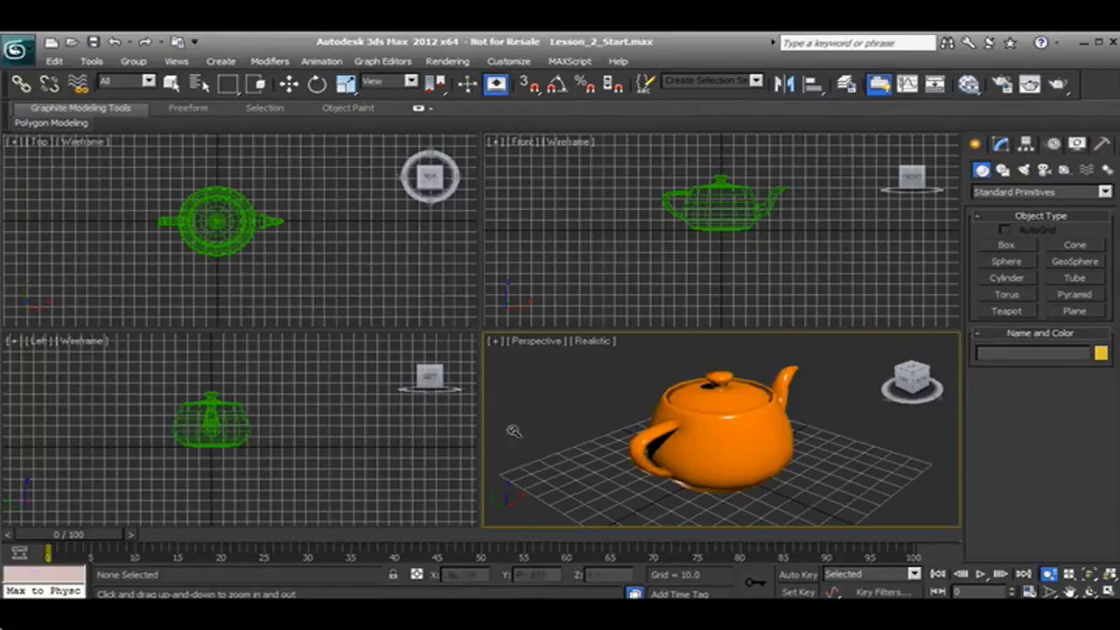
left_click(1089, 574)
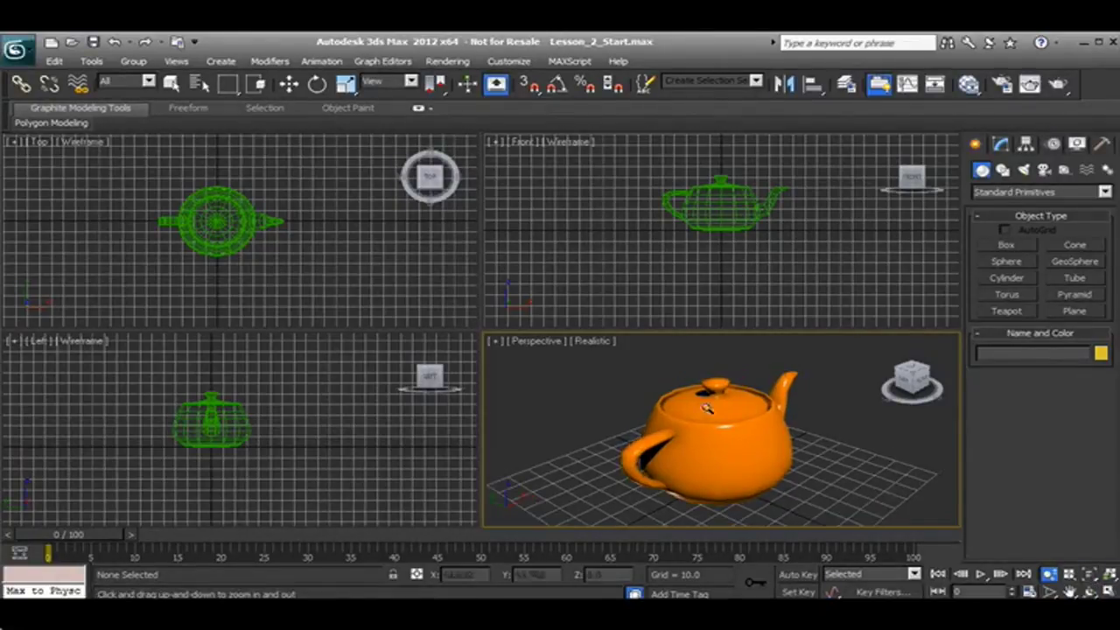
left_click_drag(700, 435, 613, 432)
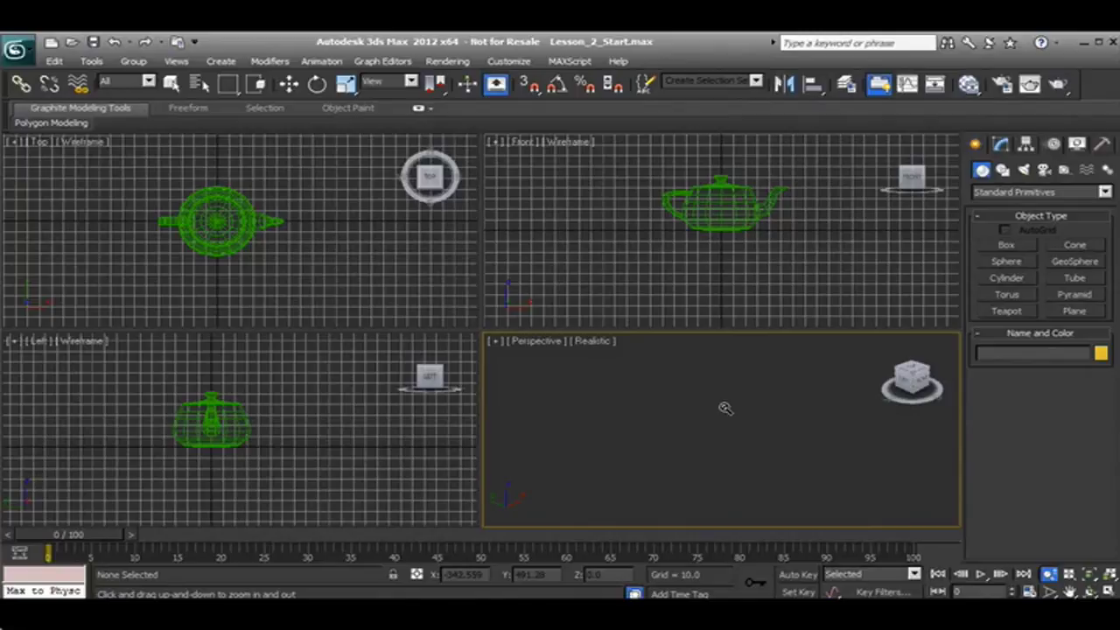
left_click(1091, 574)
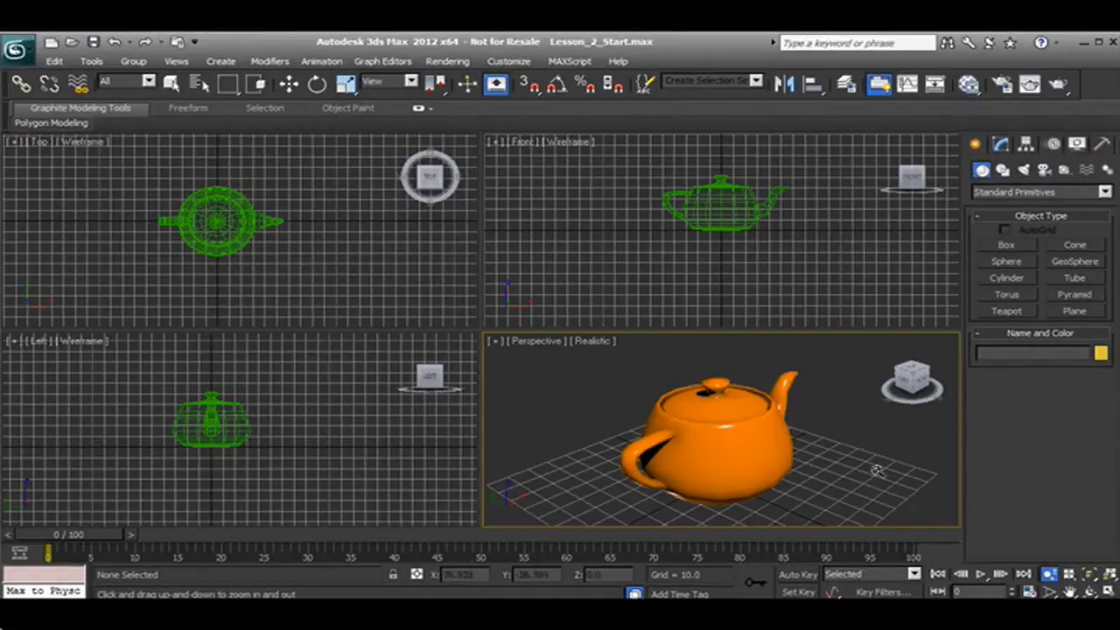
- Shift the Perspective view with the Pan View tool and rotate it around the teapot with the Orbit tool
left_click(1069, 591)
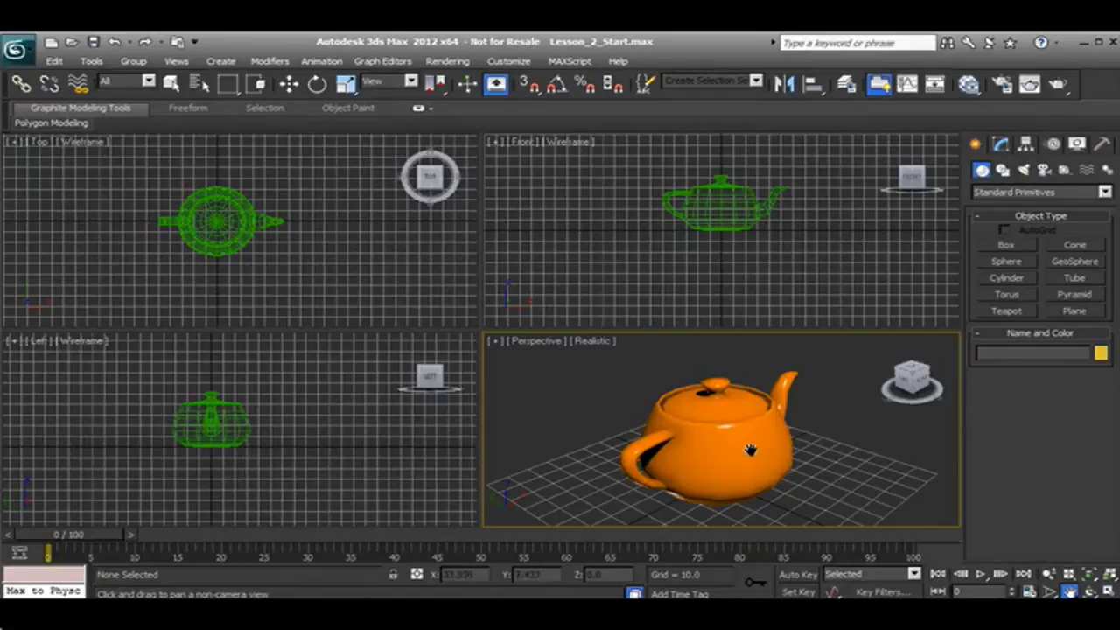
left_click_drag(746, 422, 768, 435)
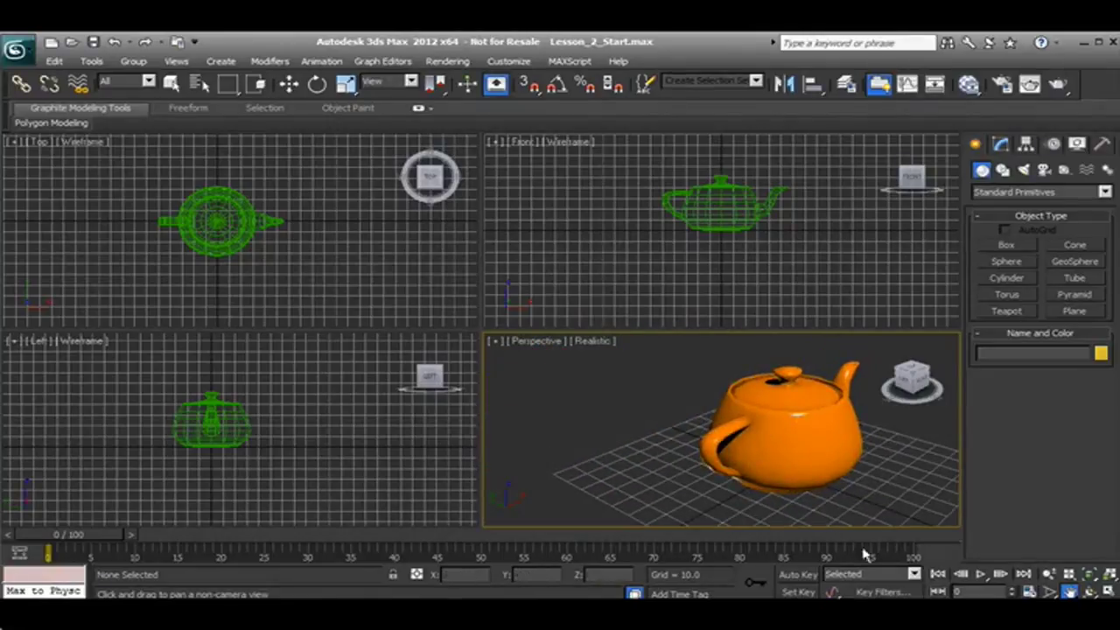
left_click(1090, 592)
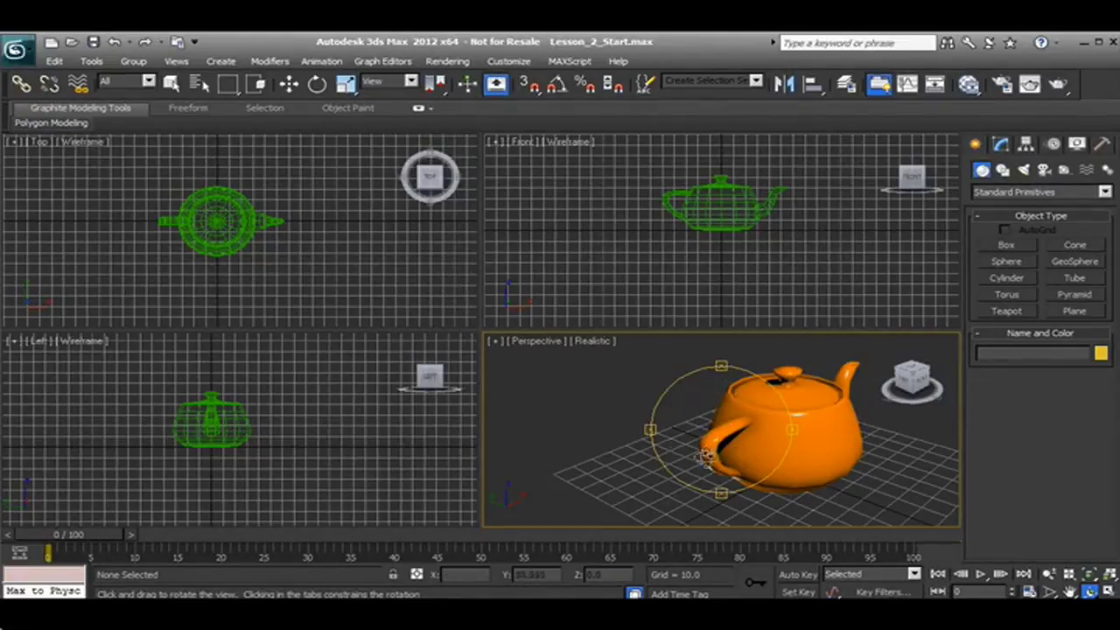
mouse_move(697, 409)
left_mouse_down()
mouse_move(853, 470)
mouse_move(704, 406)
left_mouse_up()
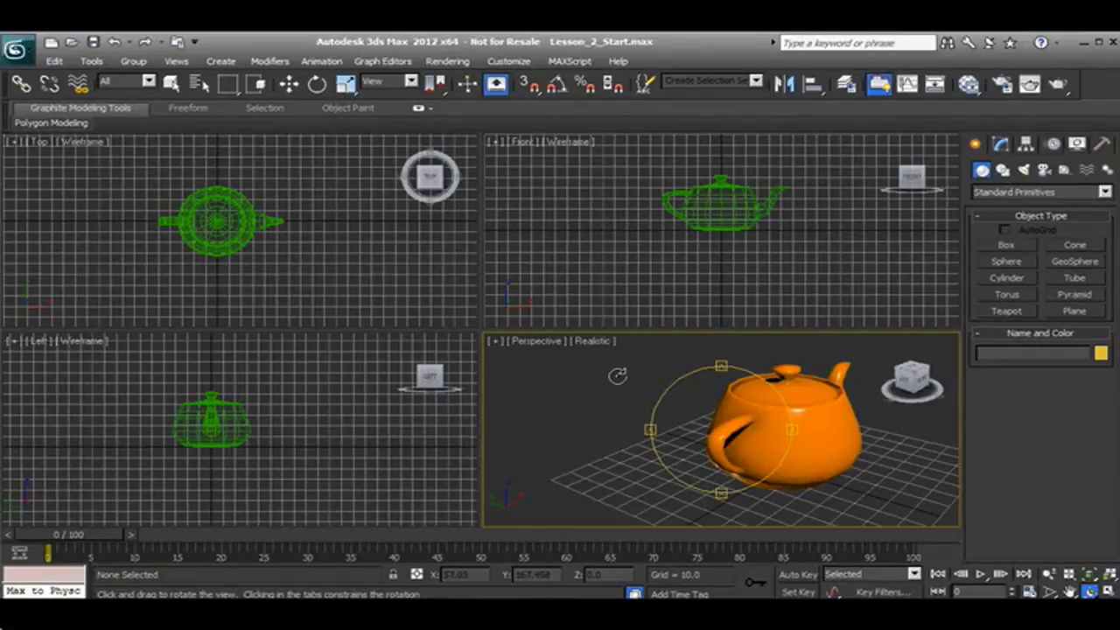
left_click_drag(617, 375, 523, 341)
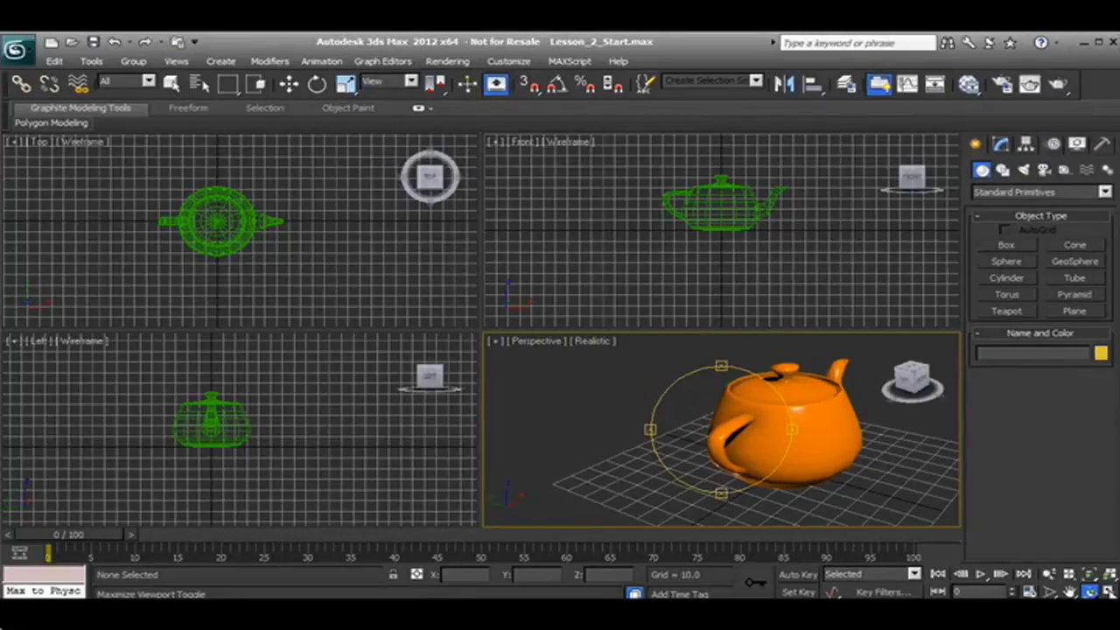
- Maximize the Perspective viewport and restore the four-viewport layout
left_click(1108, 592)
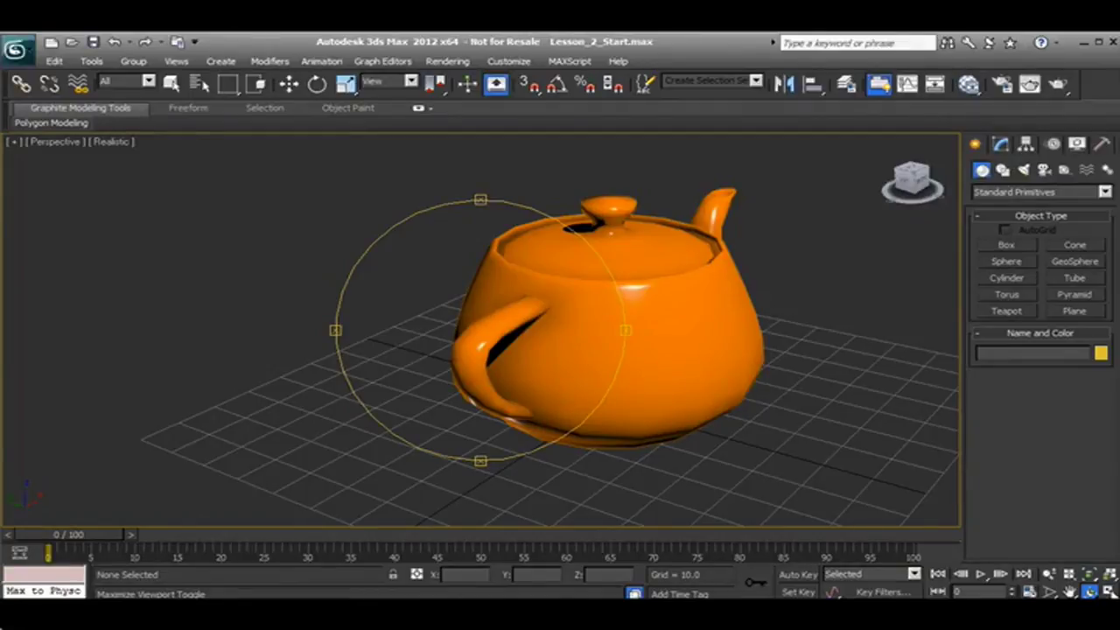
left_click(1090, 592)
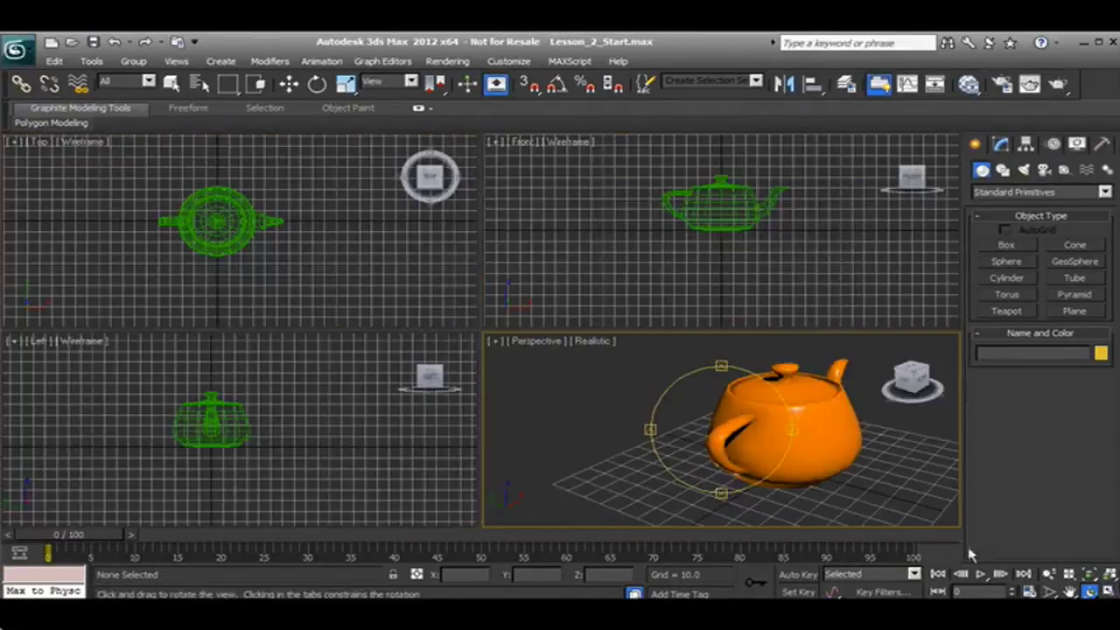